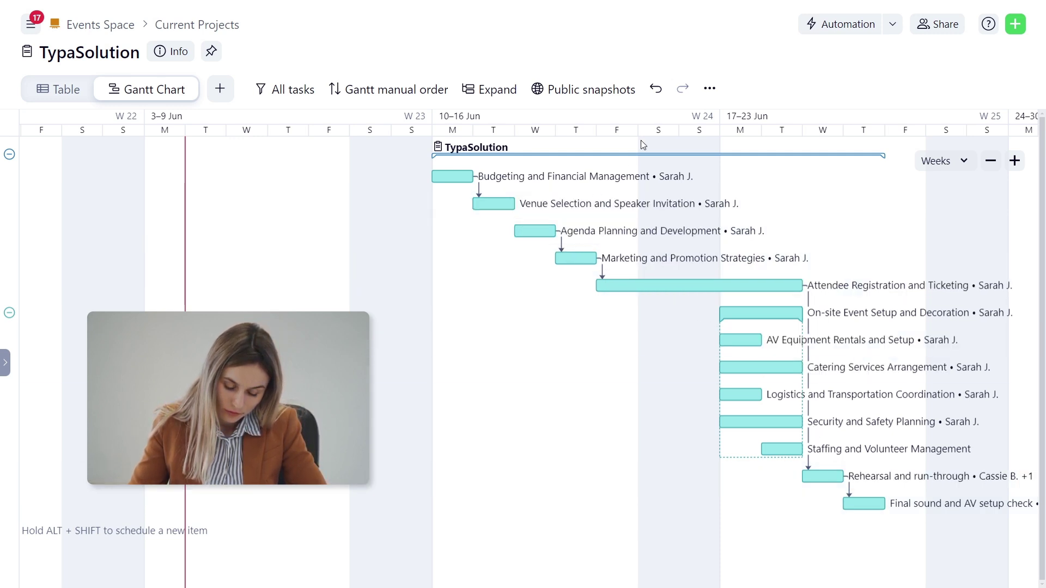
# Undo the last schedule change so TypaSolution tasks start in the 8–14 Jul week.
pyautogui.click(655, 91)
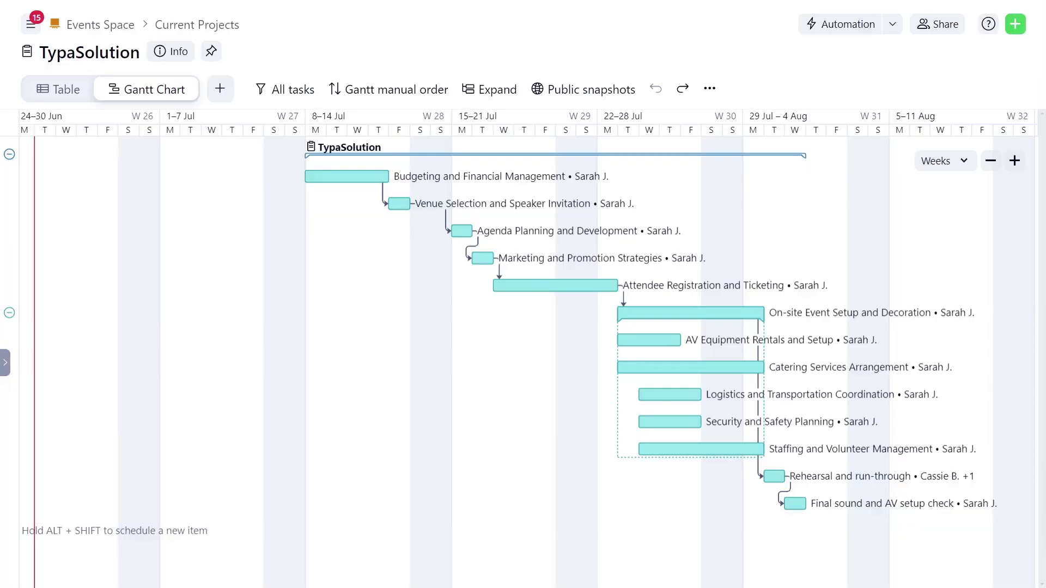
pyautogui.moveTo(760, 312)
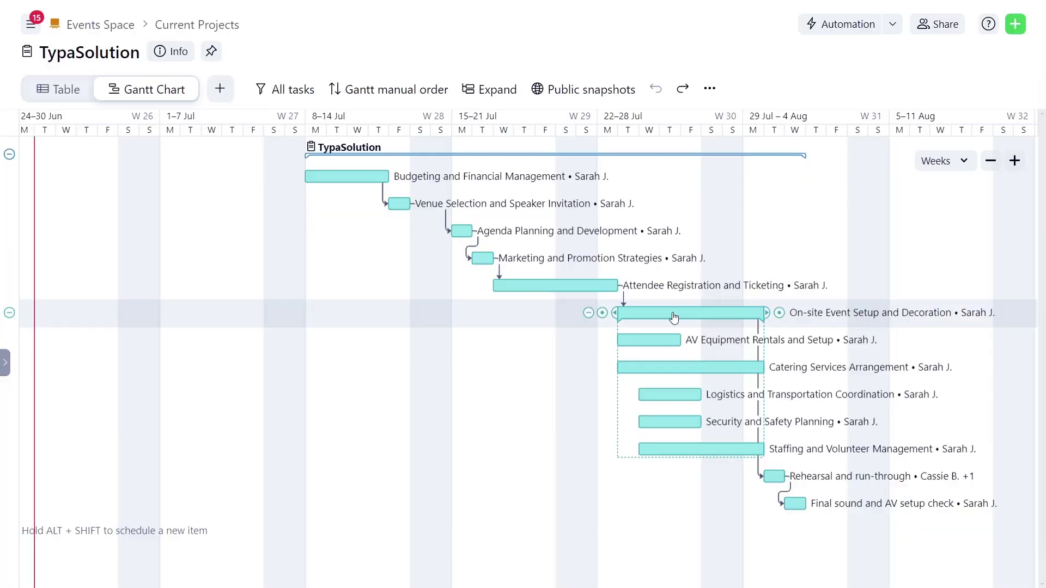
# Move On-site Event Setup and Decoration to start 25 Jul, shifting its subtasks along.
pyautogui.moveTo(674, 317); pyautogui.dragTo(717, 321)
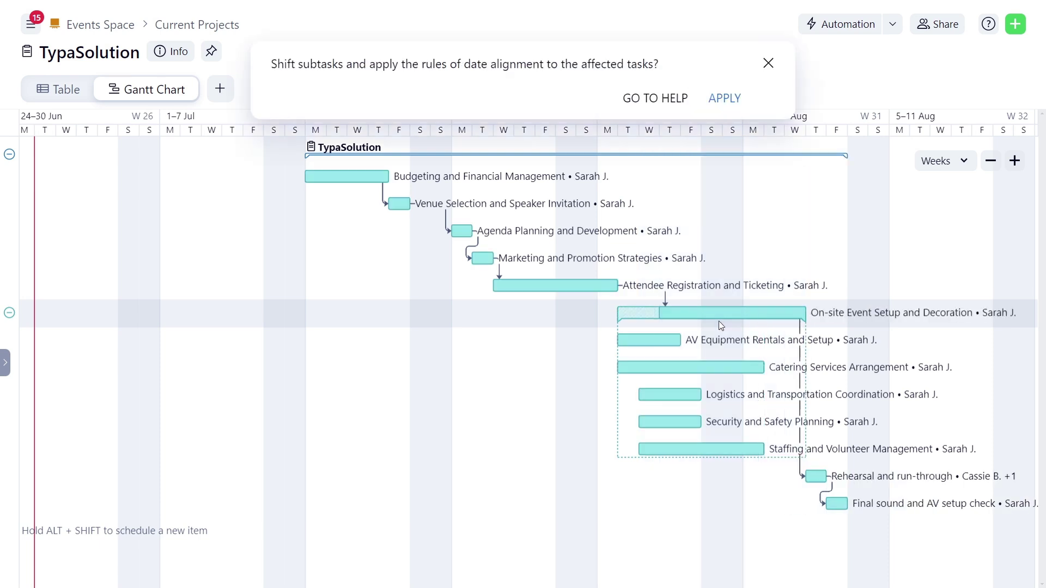
pyautogui.click(716, 99)
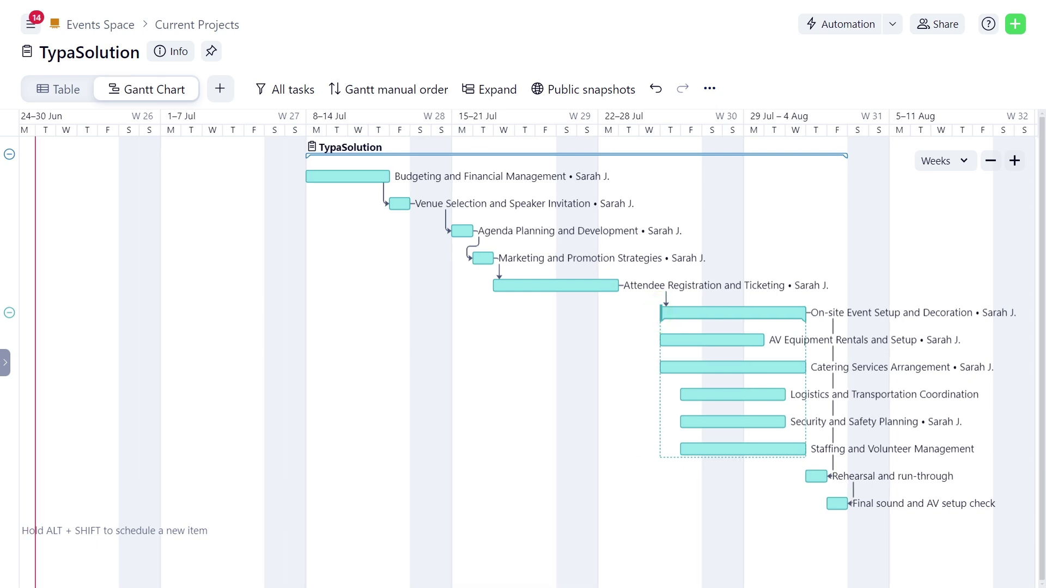
# Show the task table and add the Start constraint and Assignee columns.
pyautogui.click(7, 363)
pyautogui.click(18, 124)
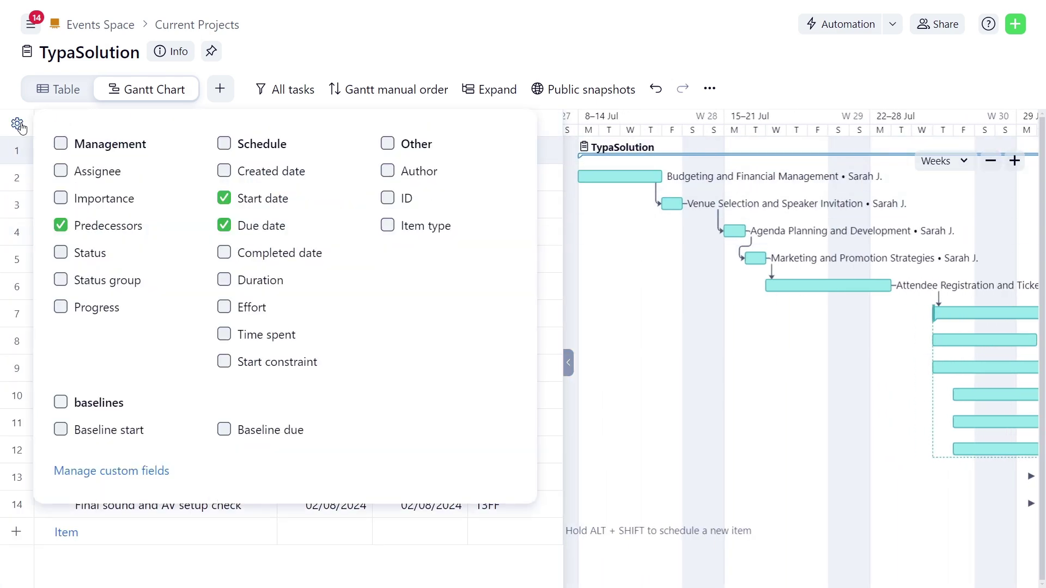
pyautogui.click(224, 361)
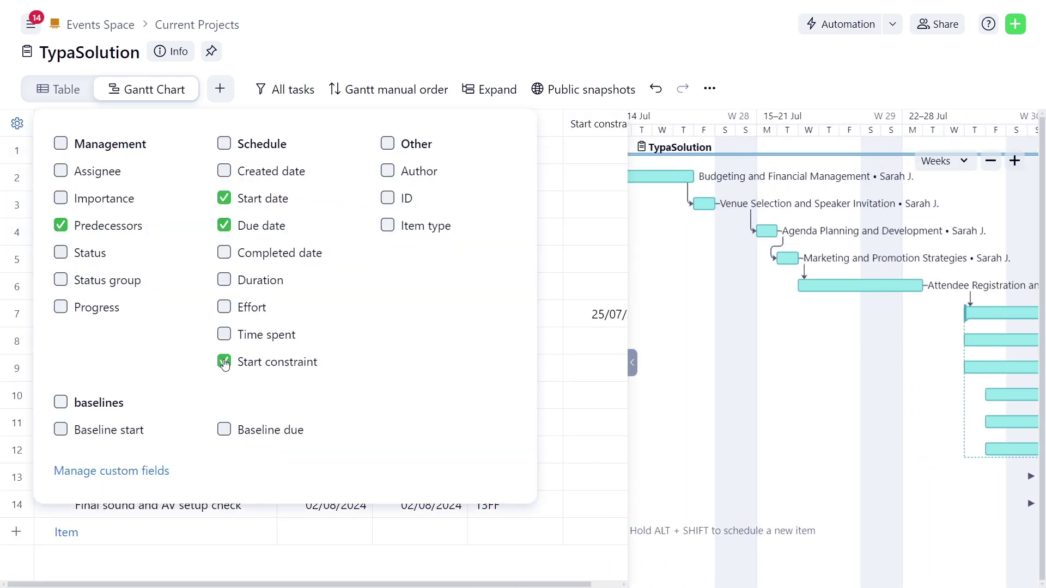
pyautogui.click(351, 571)
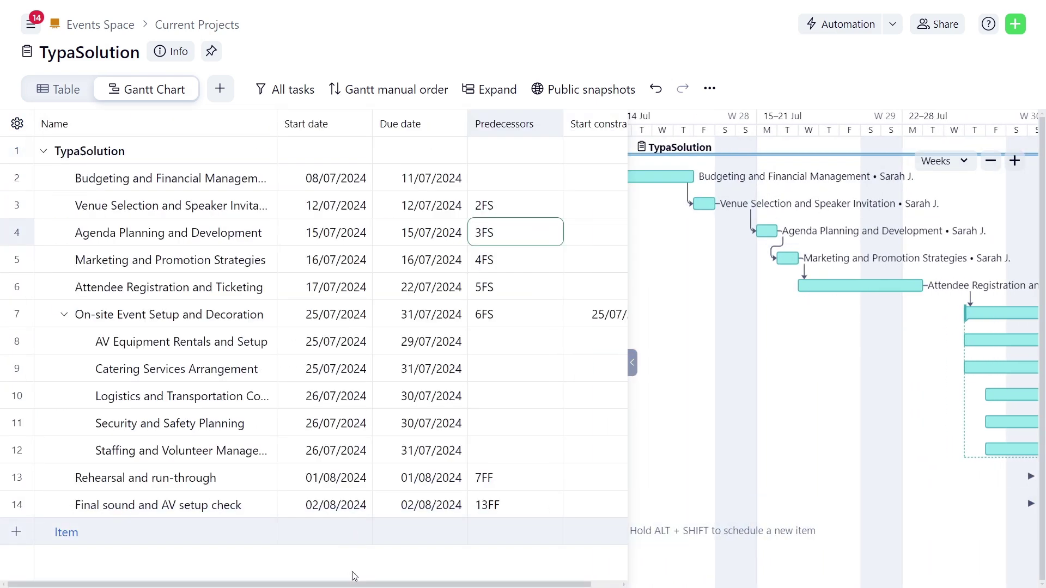
pyautogui.moveTo(351, 585)
pyautogui.mouseDown()
pyautogui.moveTo(380, 584)
pyautogui.moveTo(349, 585)
pyautogui.mouseUp()
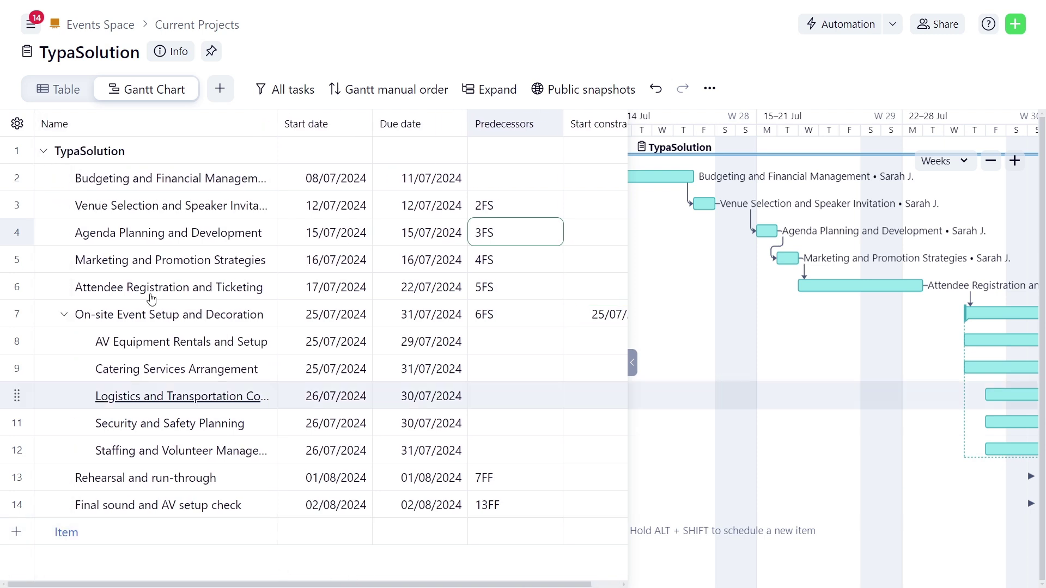
pyautogui.click(17, 124)
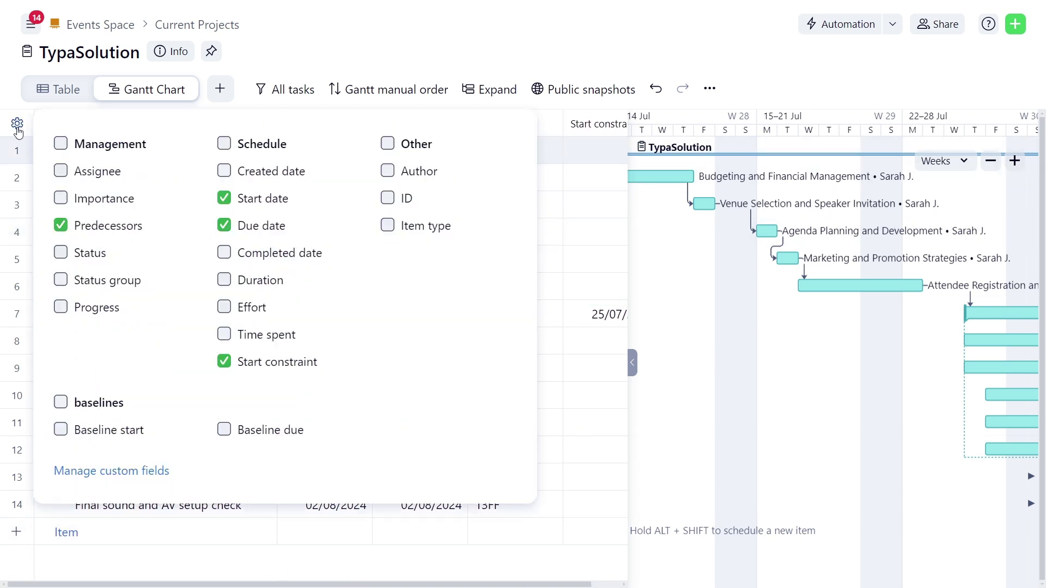
pyautogui.click(60, 171)
pyautogui.click(427, 517)
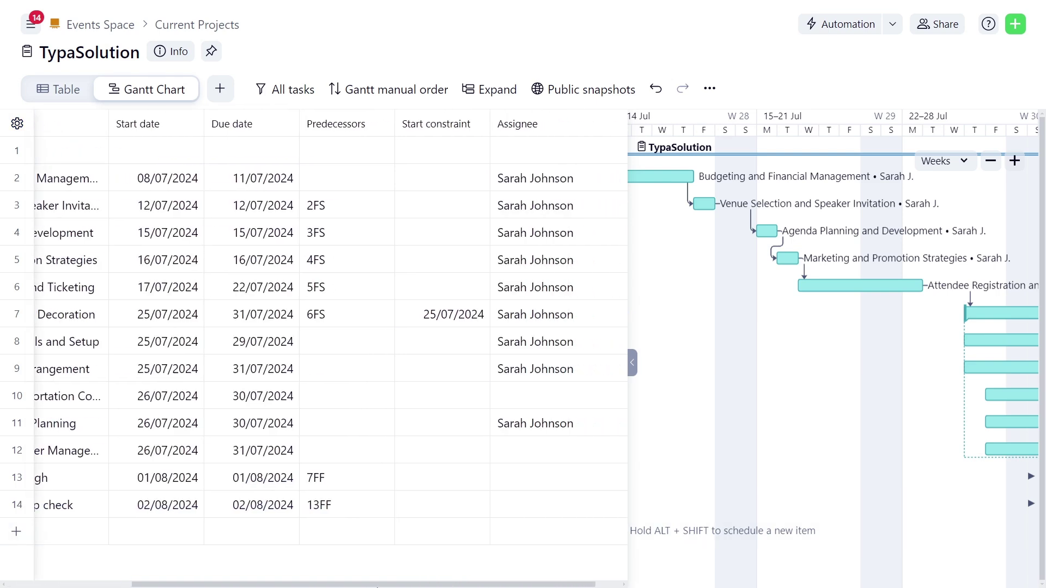
pyautogui.click(479, 478)
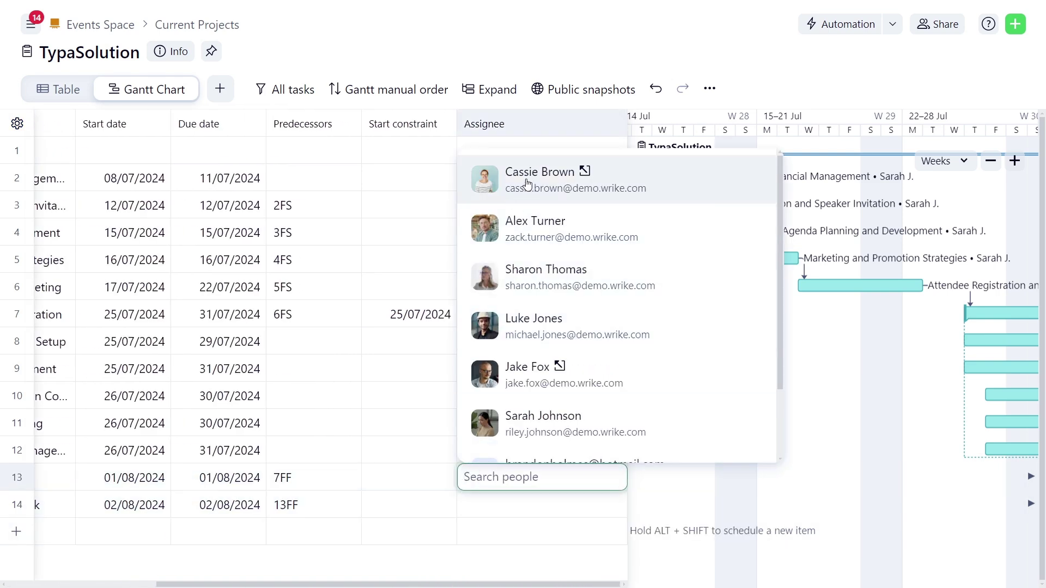
pyautogui.click(485, 188)
pyautogui.click(433, 568)
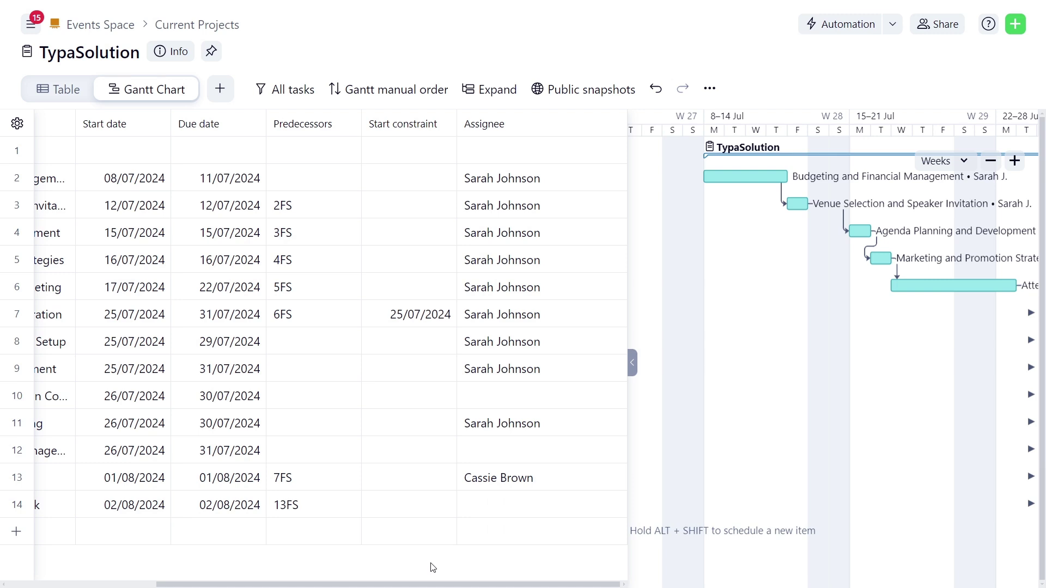
# Set Agenda Planning and Development's predecessor to 3FS-2d, a 2-day lead.
pyautogui.moveTo(348, 586); pyautogui.dragTo(102, 584)
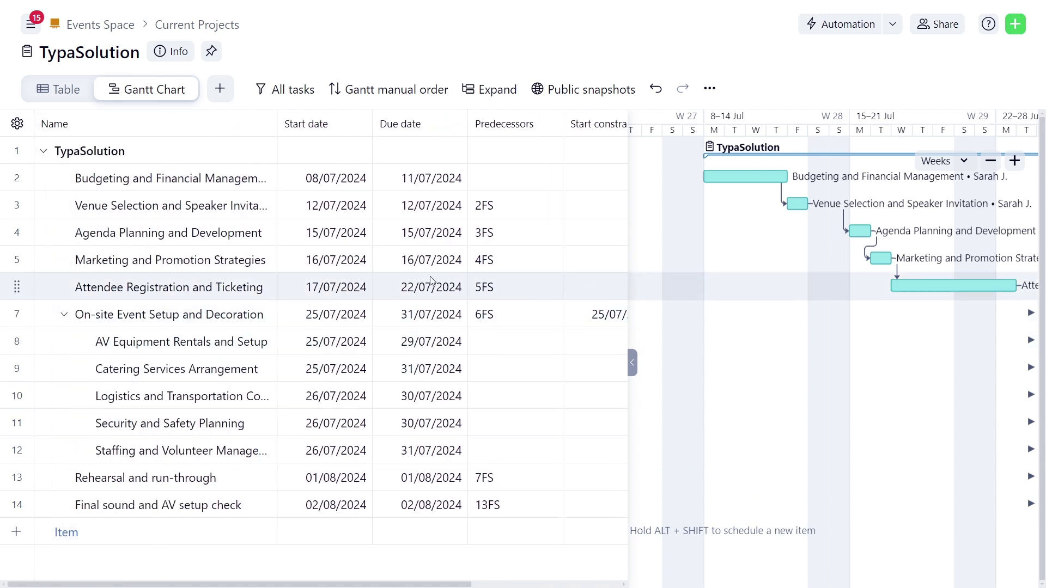
pyautogui.click(523, 240)
pyautogui.write('-2d')
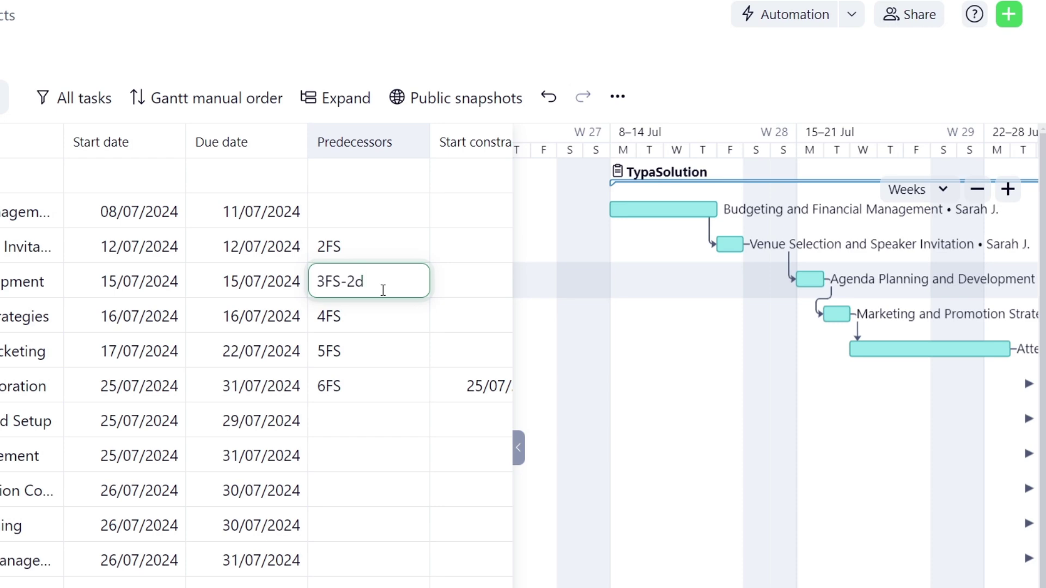
pyautogui.press('Return')
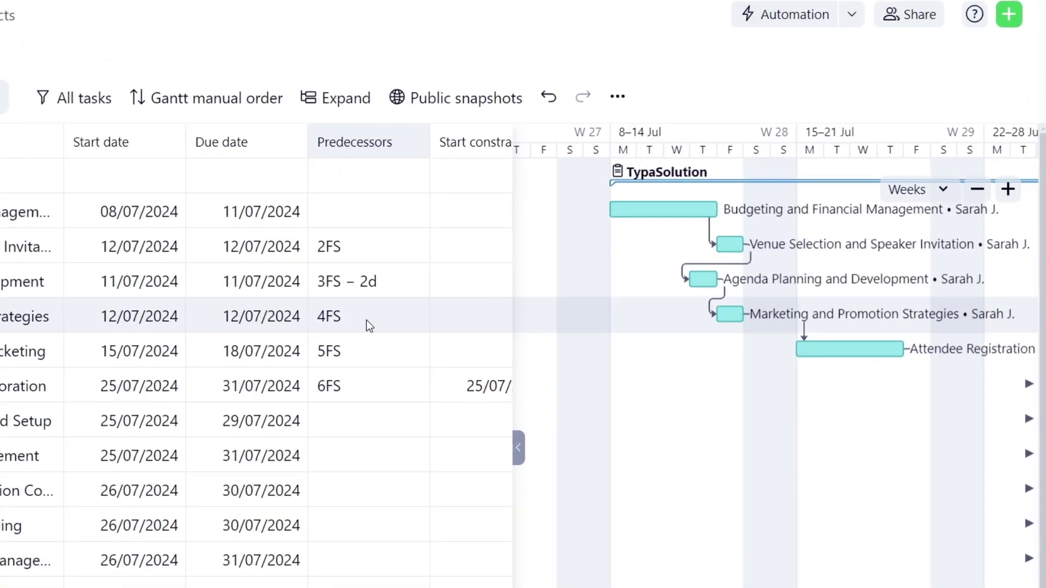
# Set Marketing and Promotion Strategies' predecessor to 4FS+3d and collapse the table.
pyautogui.click(366, 320)
pyautogui.write('+ 3')
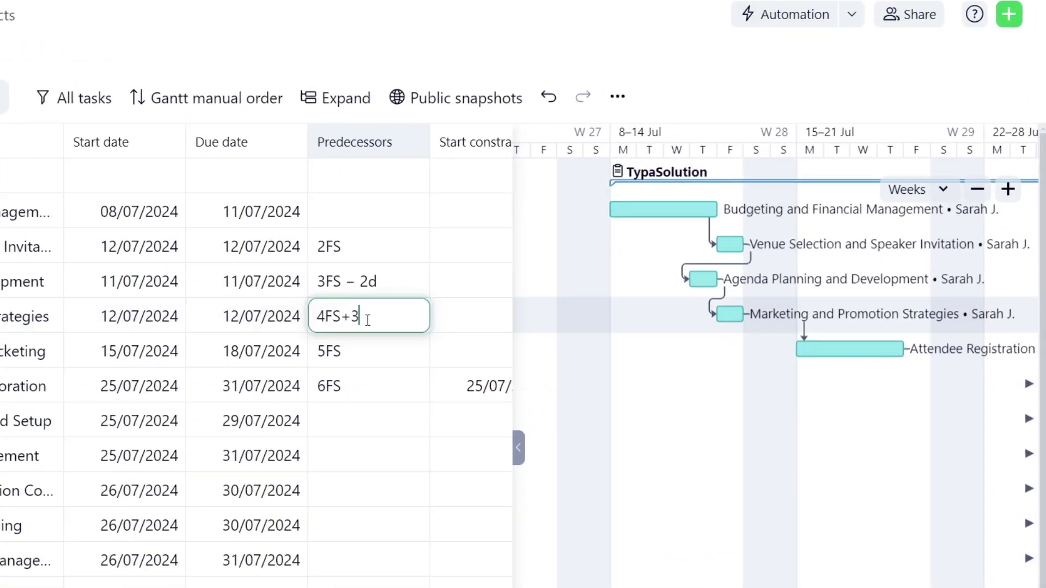
pyautogui.write('d')
pyautogui.press('Return')
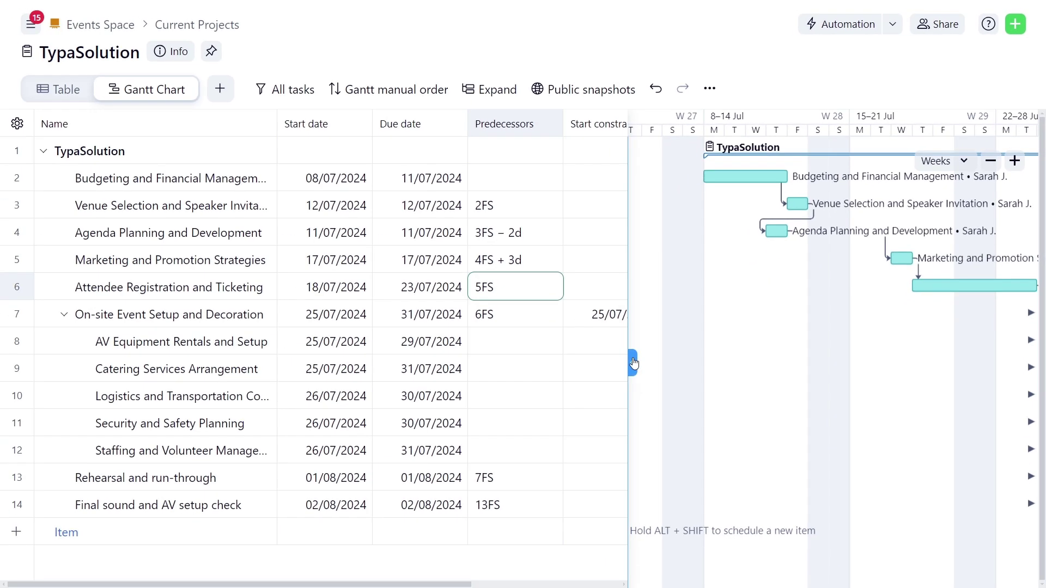
pyautogui.click(631, 362)
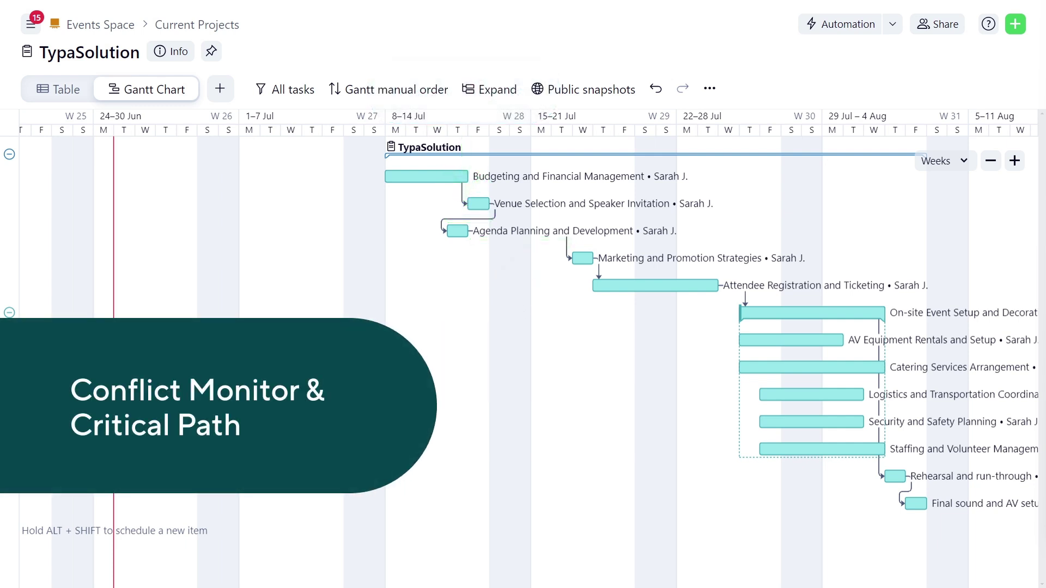
# Convert Rehearsal and run-through into a milestone.
pyautogui.hscroll(5, 663, 504)
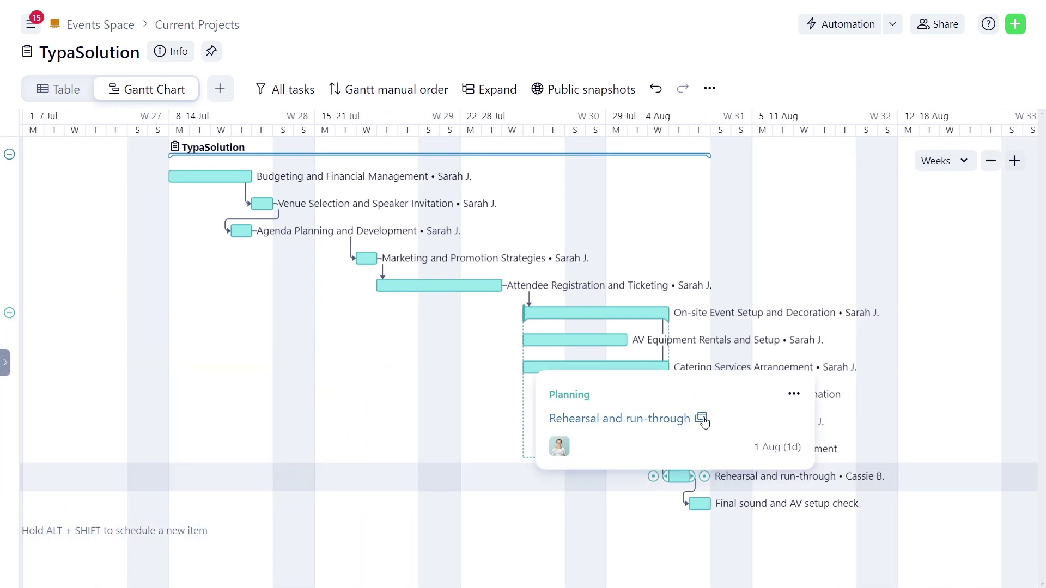
pyautogui.click(703, 421)
pyautogui.click(996, 30)
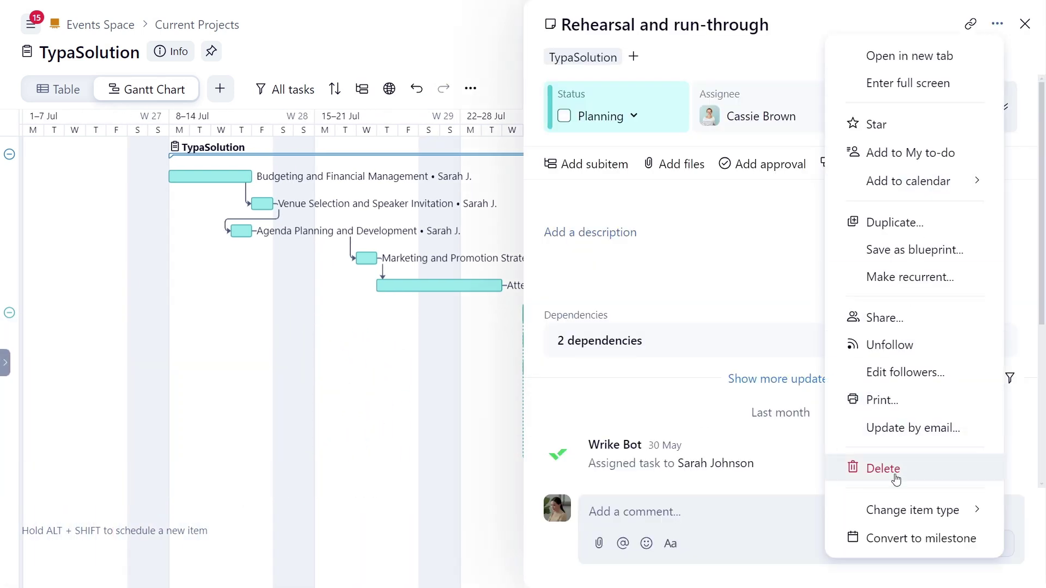
pyautogui.click(902, 538)
# Convert Final sound and AV setup check into a milestone.
pyautogui.click(1025, 23)
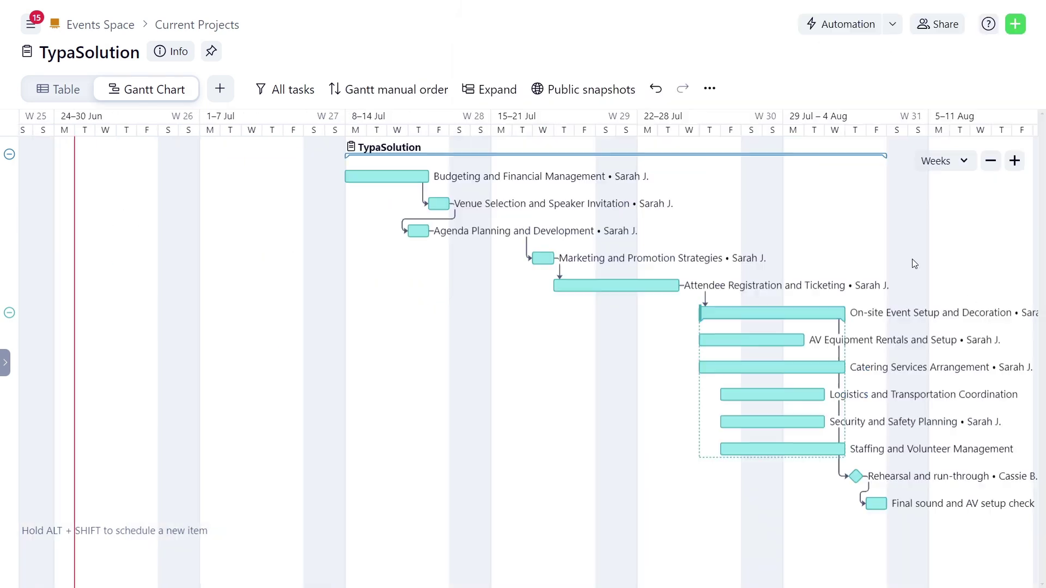
pyautogui.click(905, 448)
pyautogui.click(996, 28)
pyautogui.click(902, 539)
pyautogui.click(1025, 24)
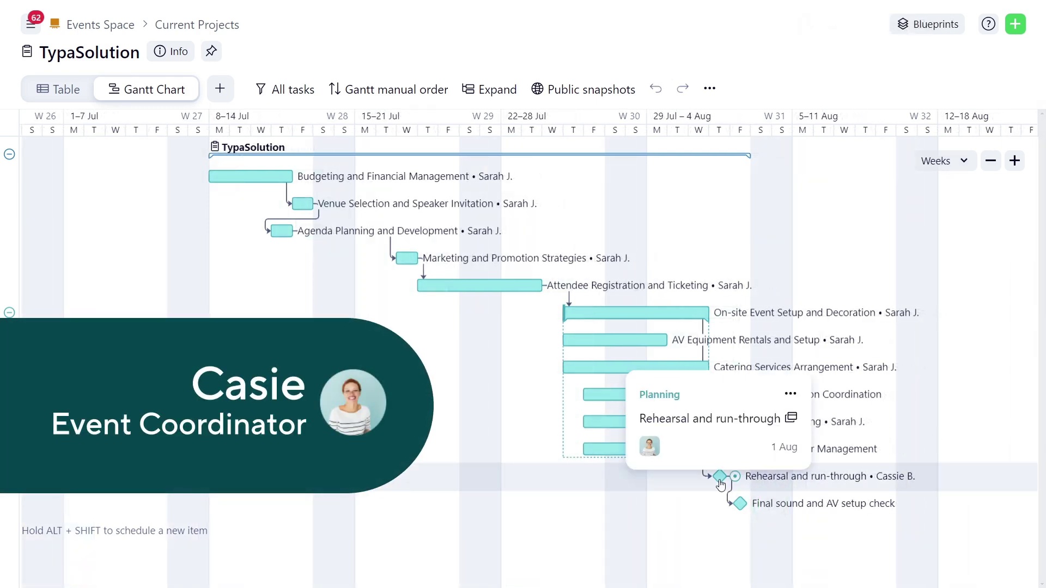
# Change the Rehearsal and run-through milestone date to 5 August and save.
pyautogui.click(791, 419)
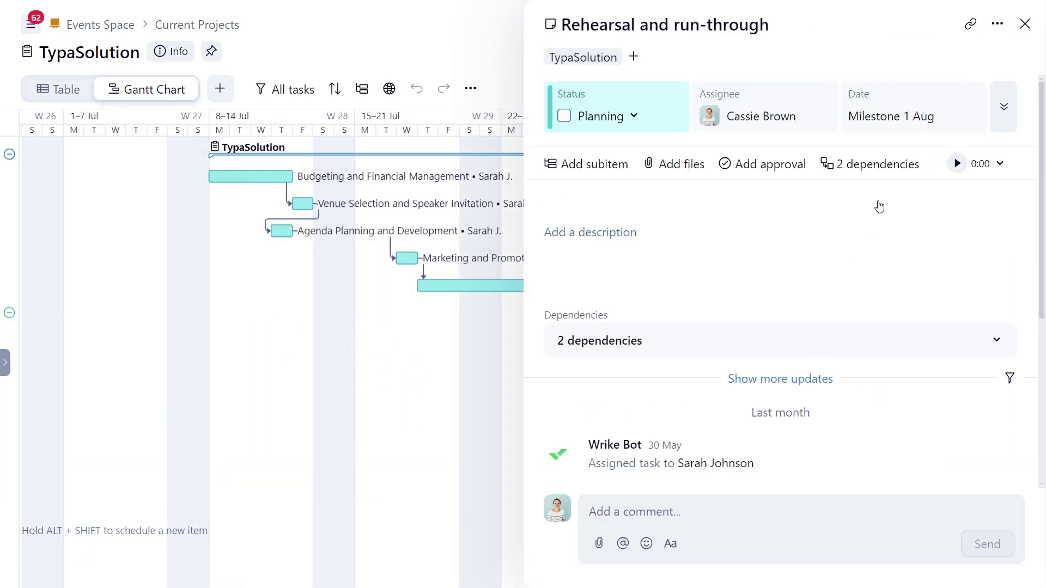
pyautogui.click(908, 119)
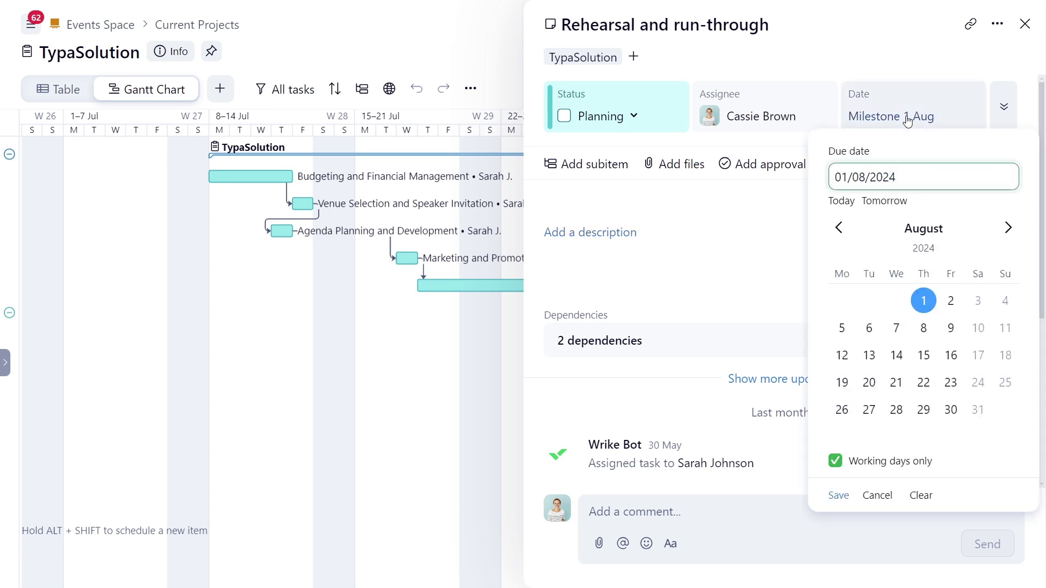
pyautogui.click(842, 329)
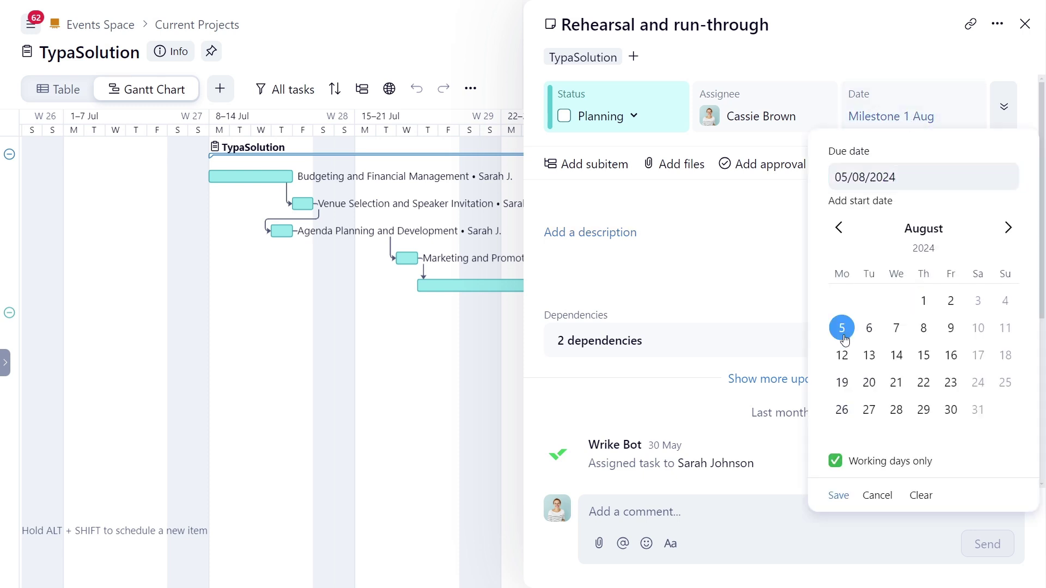
pyautogui.click(782, 292)
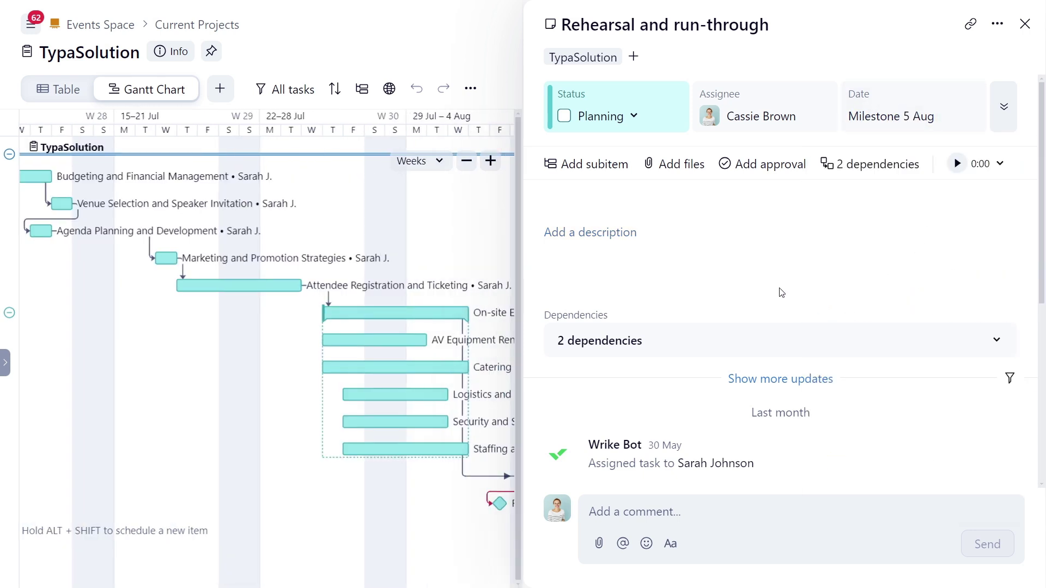
pyautogui.press('Escape')
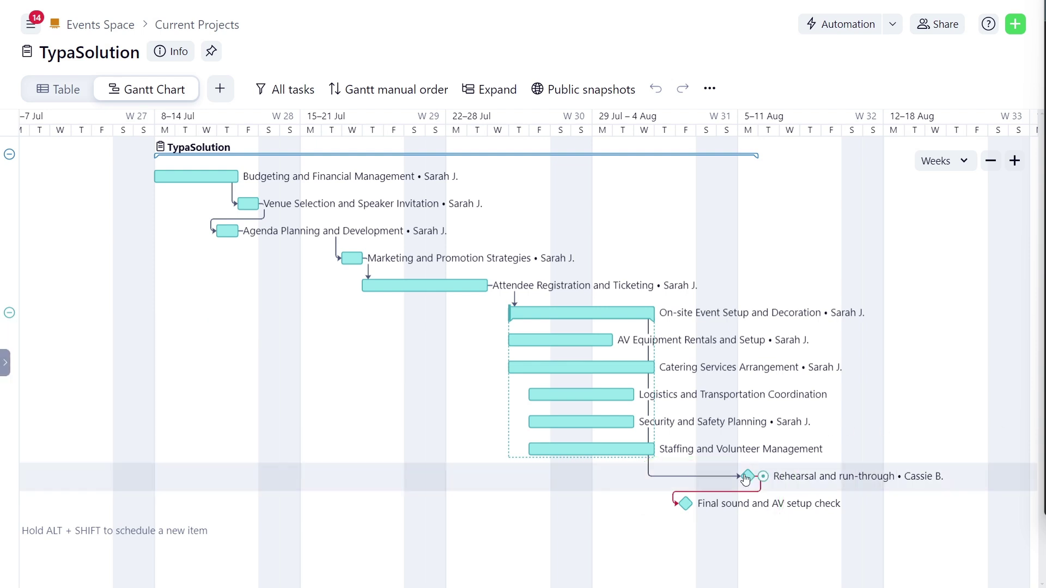
pyautogui.moveTo(747, 476); pyautogui.dragTo(665, 476)
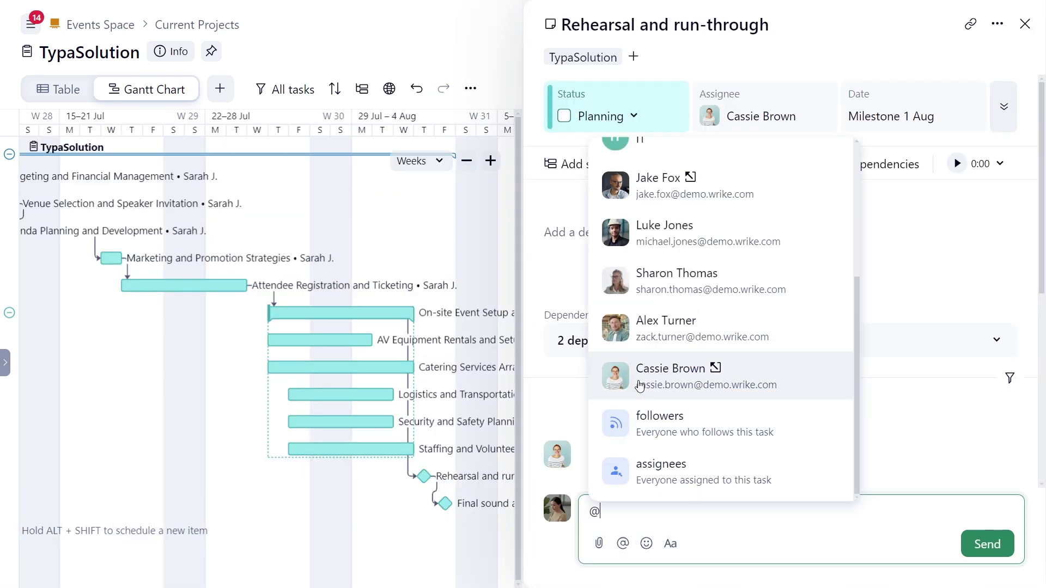
pyautogui.click(641, 385)
pyautogui.write('Please note that this task has a critical constraint and cannot be moved.')
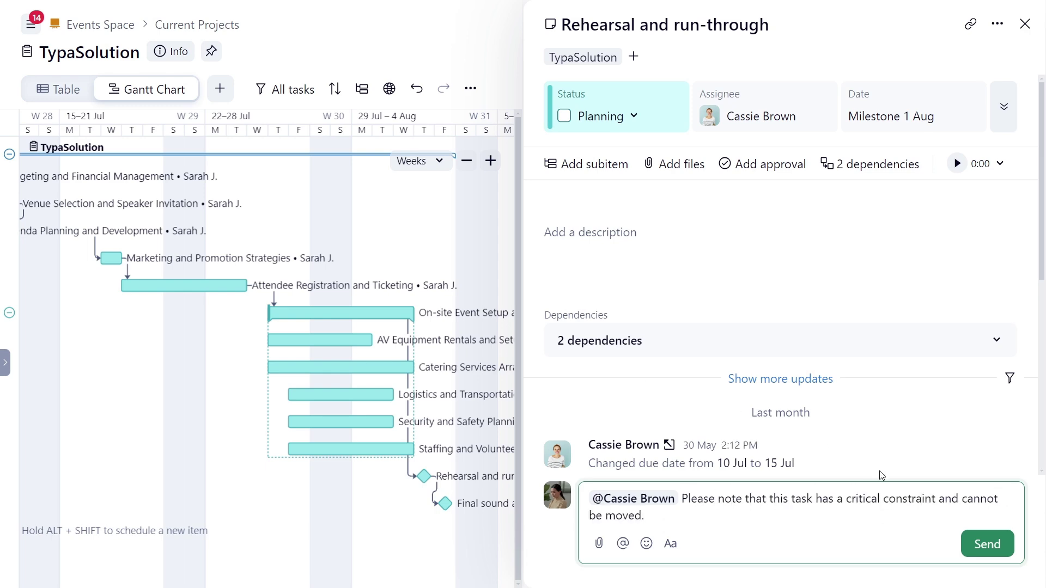
pyautogui.click(1008, 544)
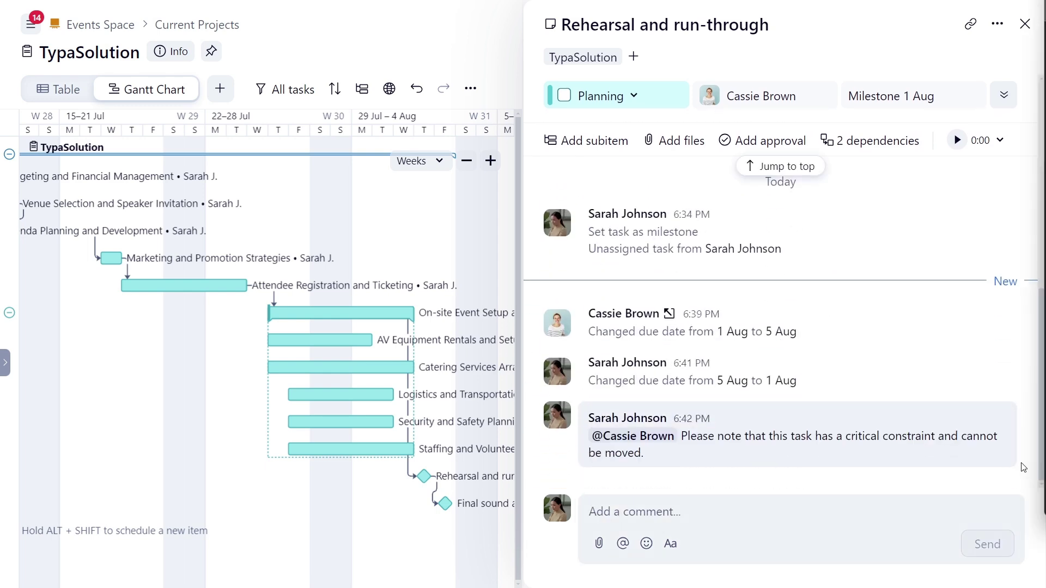
# Create a public snapshot from the current Gantt state and open it in a new tab.
pyautogui.click(1024, 23)
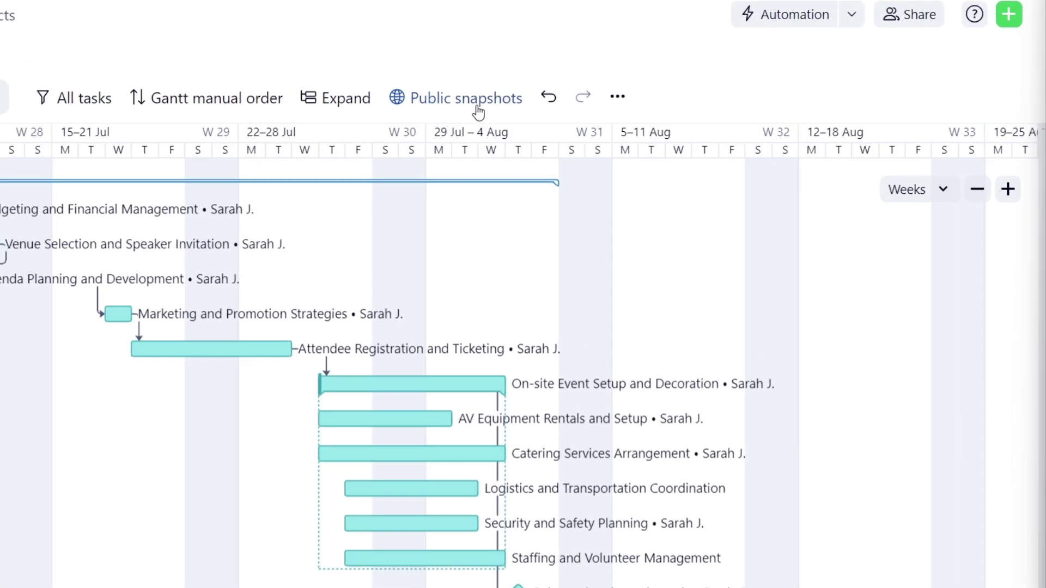
pyautogui.click(599, 90)
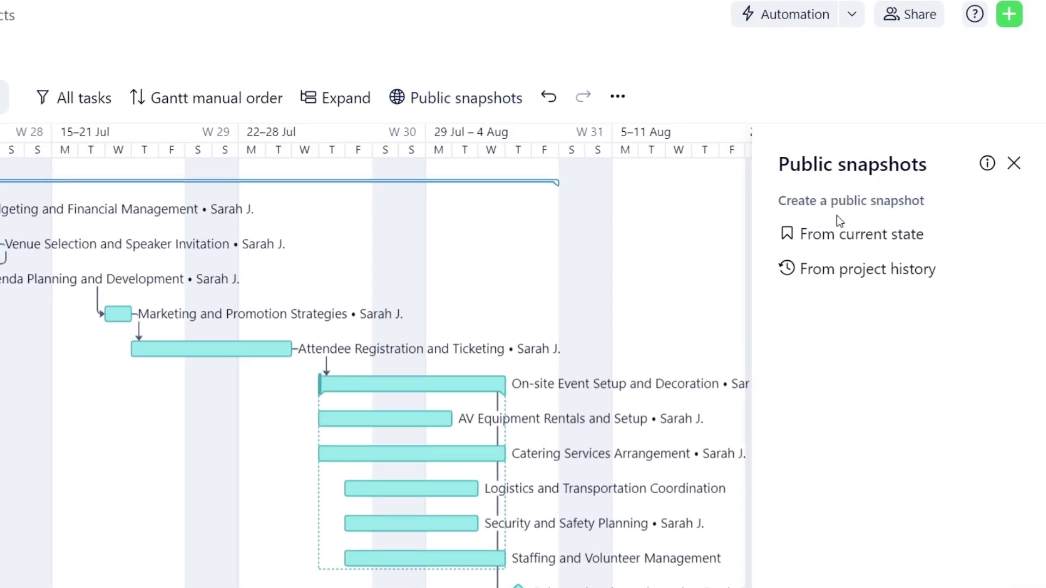
pyautogui.click(869, 236)
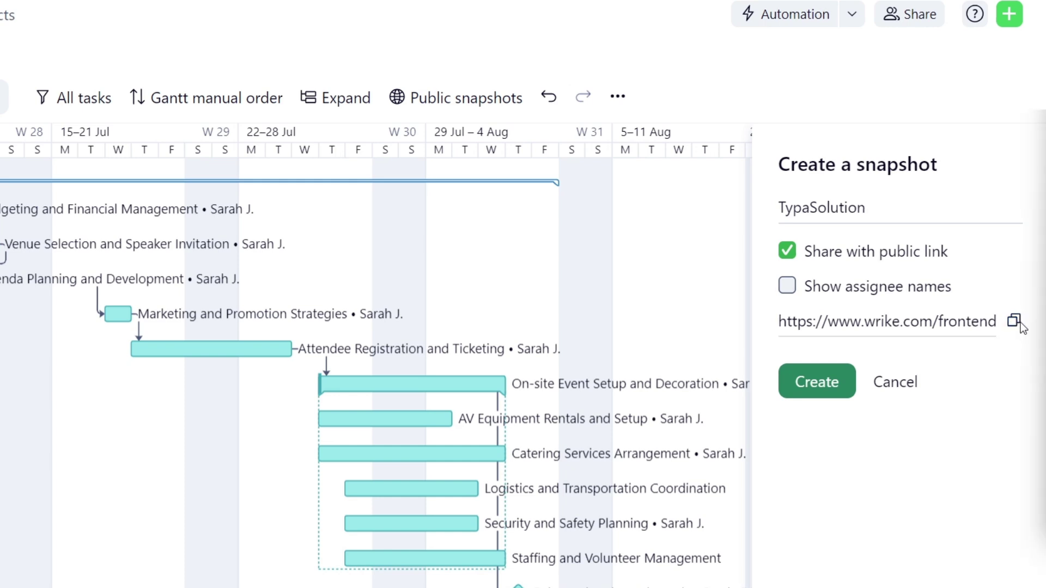
pyautogui.click(824, 377)
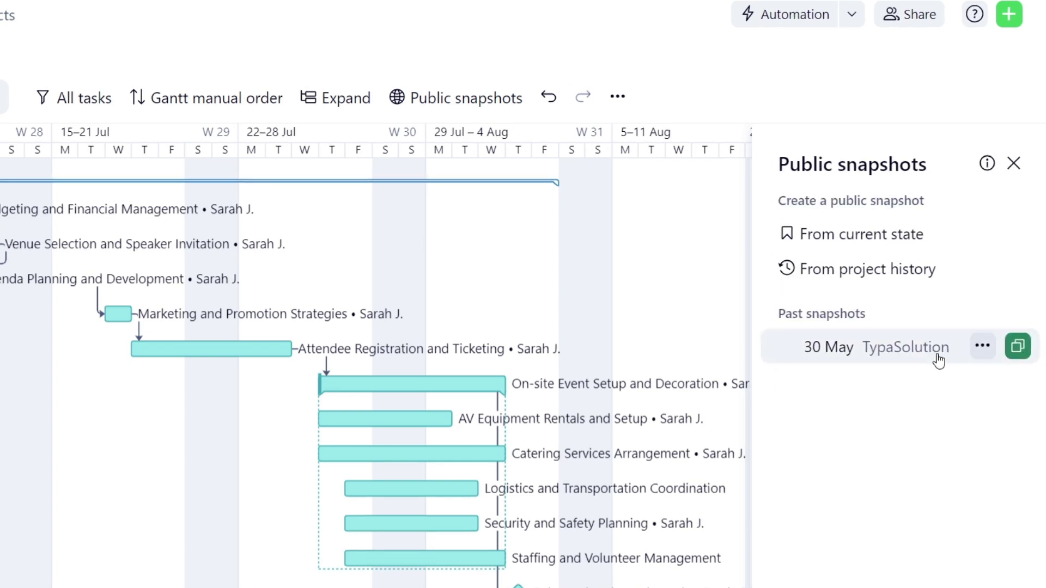
pyautogui.click(980, 351)
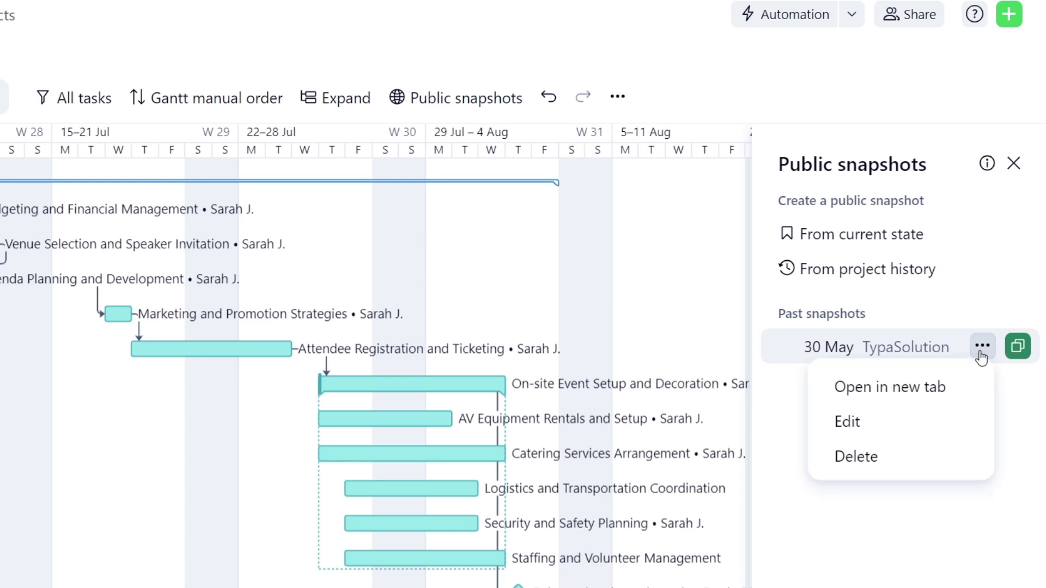
pyautogui.click(940, 390)
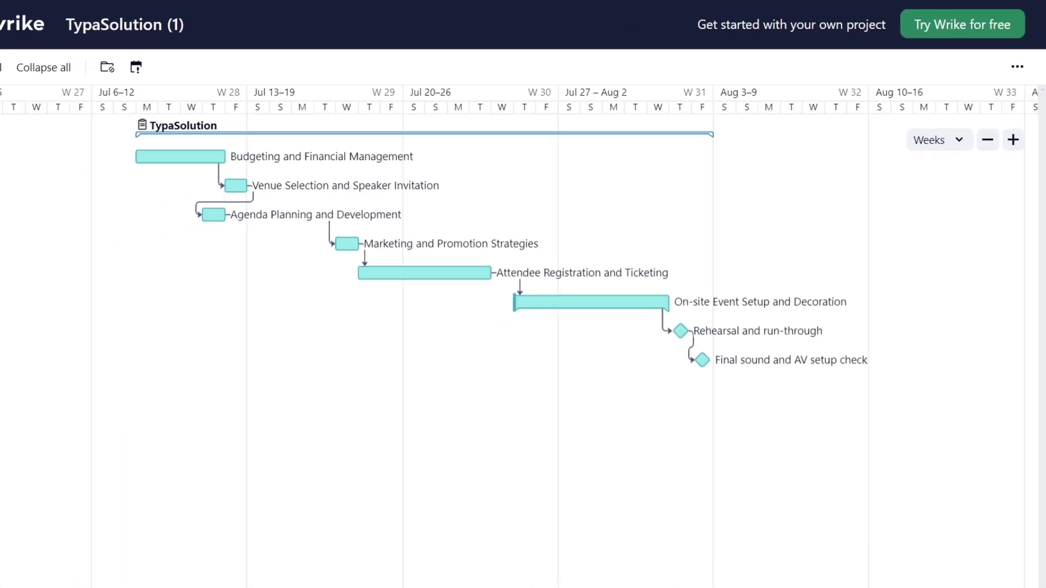